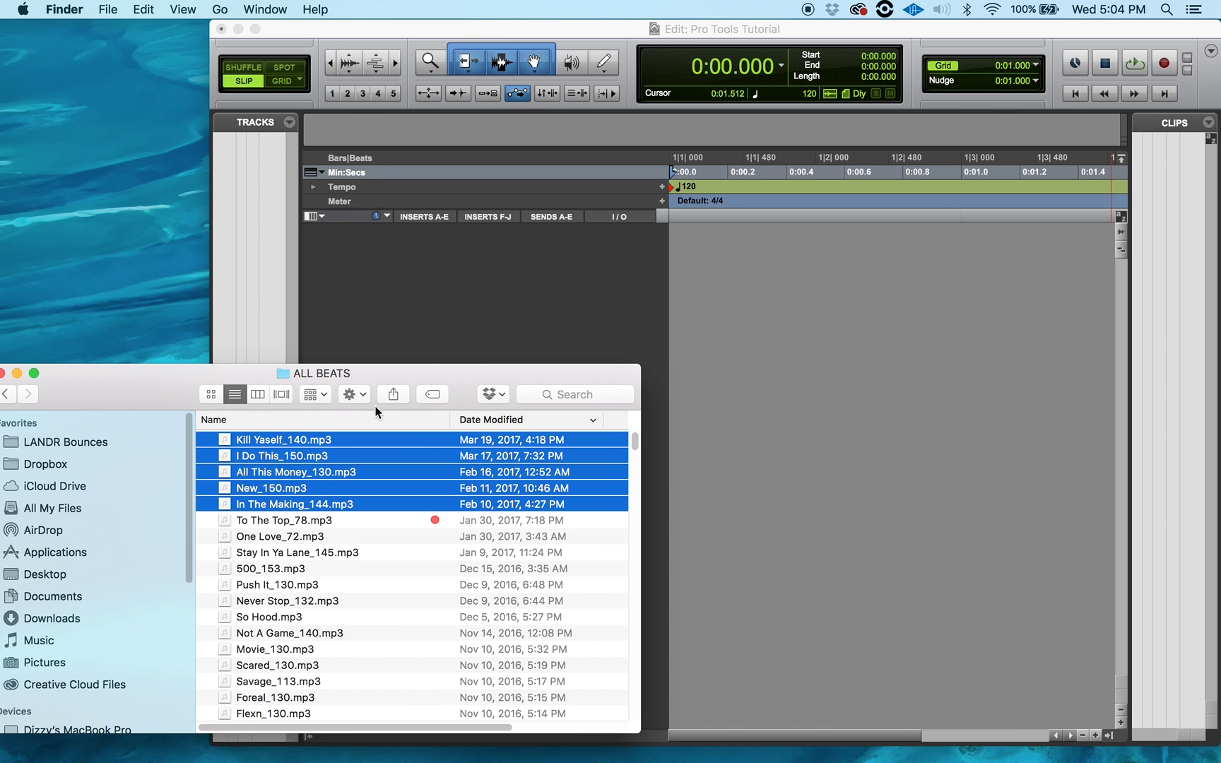
- Drag the five selected MP3 beats from Finder into the Edit window as new audio tracks
mouse_move(286, 456)
mouse_down()
mouse_move(297, 326)
mouse_move(259, 177)
mouse_up()
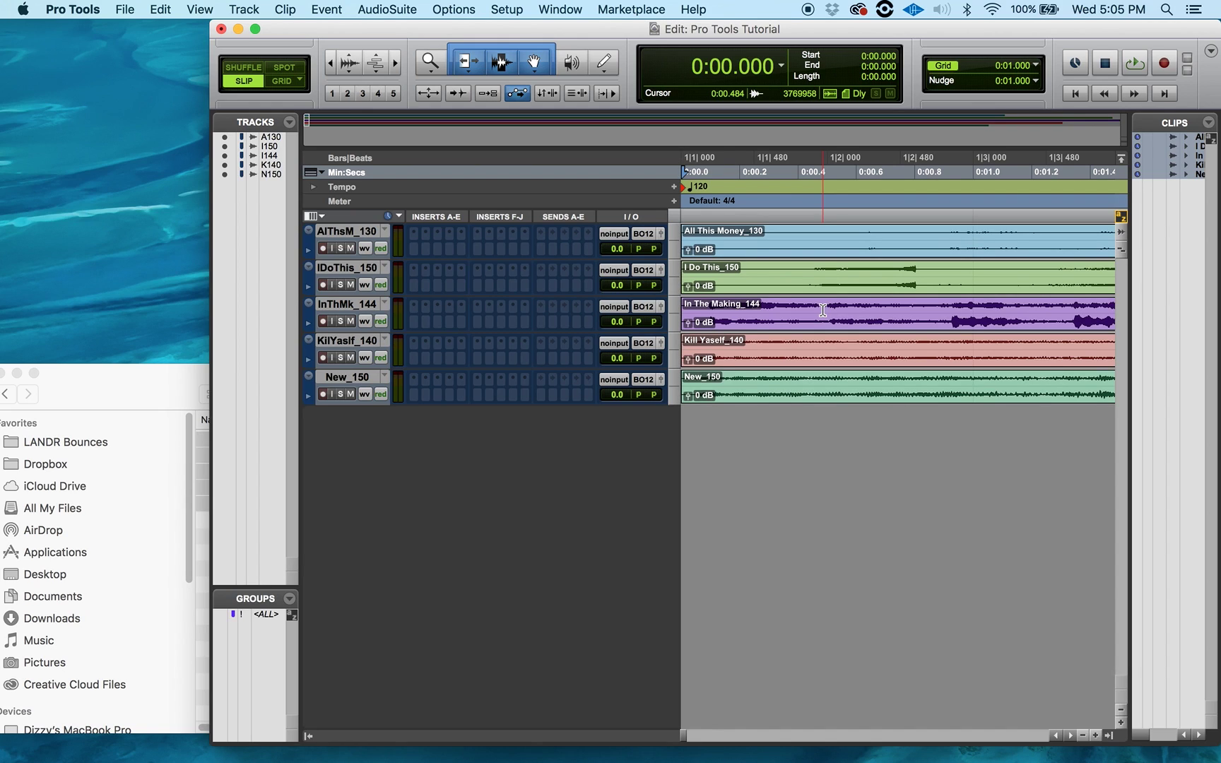
mouse_move(569, 750)
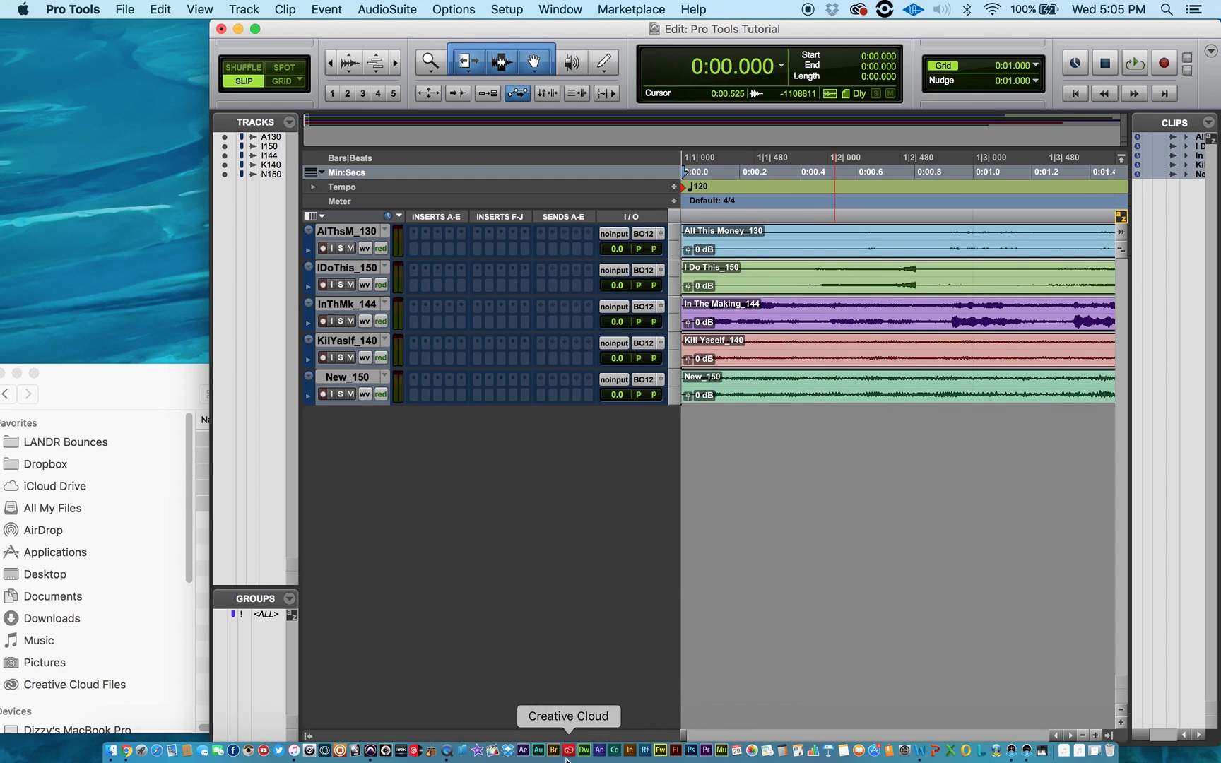
right_click(447, 751)
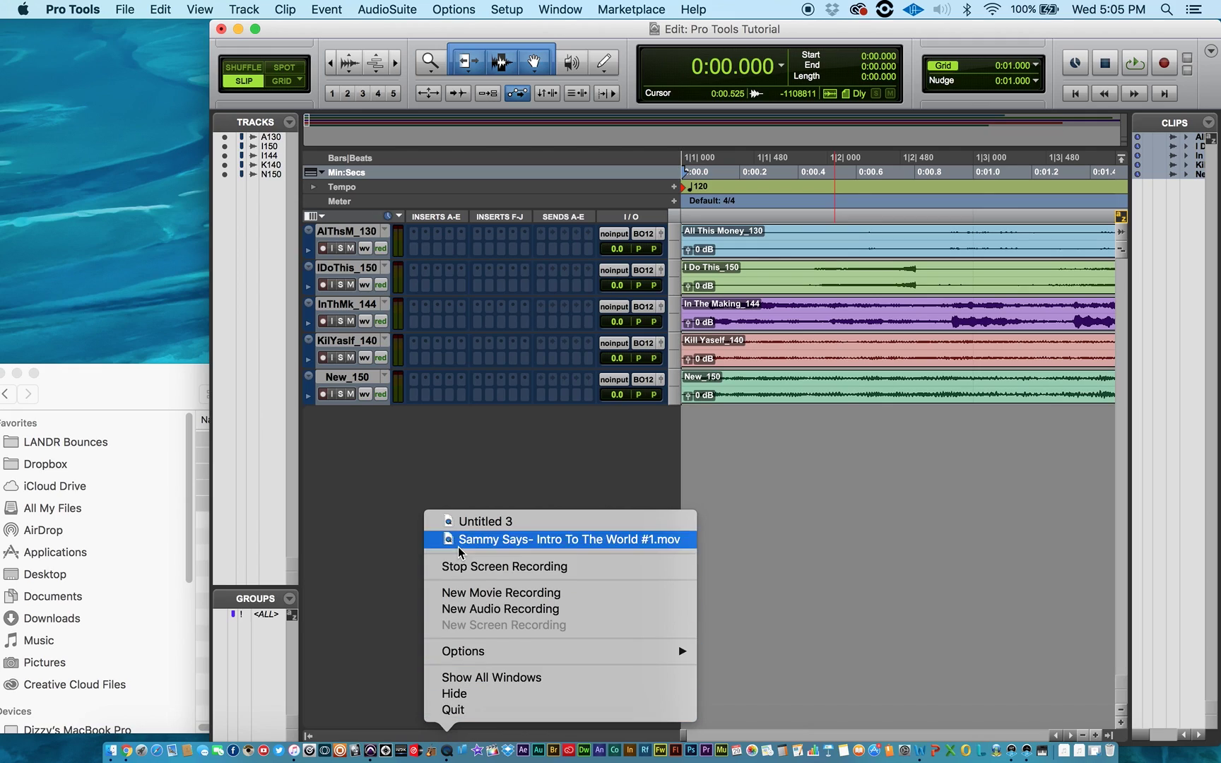